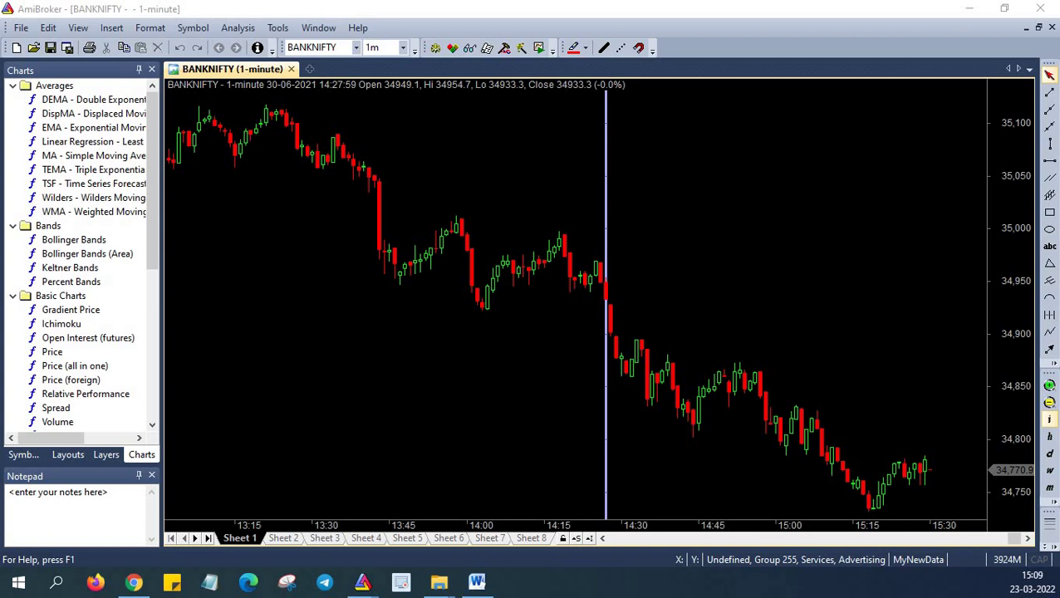
Copy AmiDataInvesting.dll into Program Files (x86)\AmiBroker\Plugins, approving the access prompt.
key(alt+Tab)
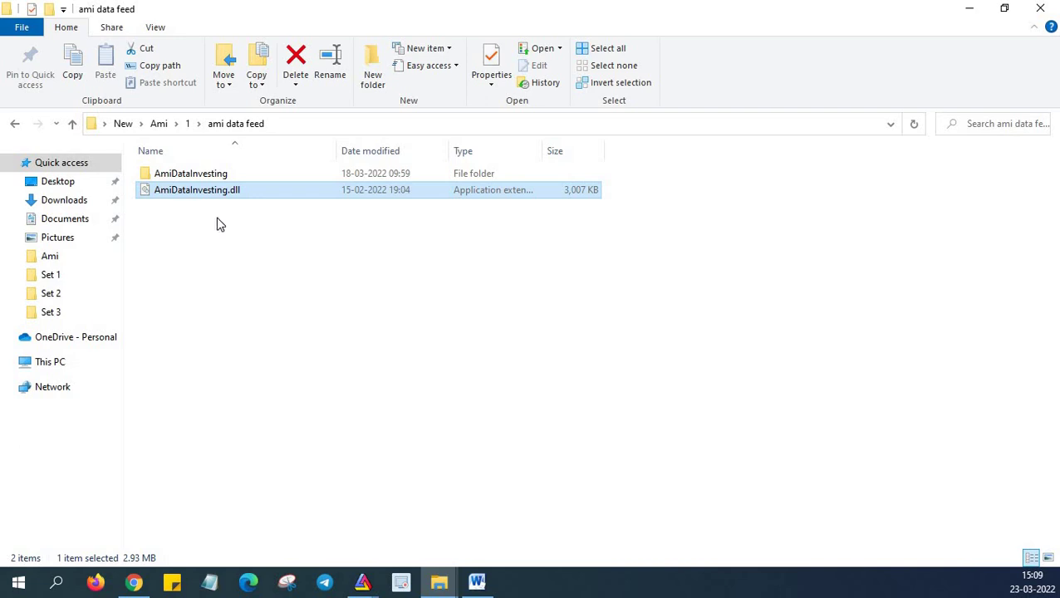
key(ctrl+c)
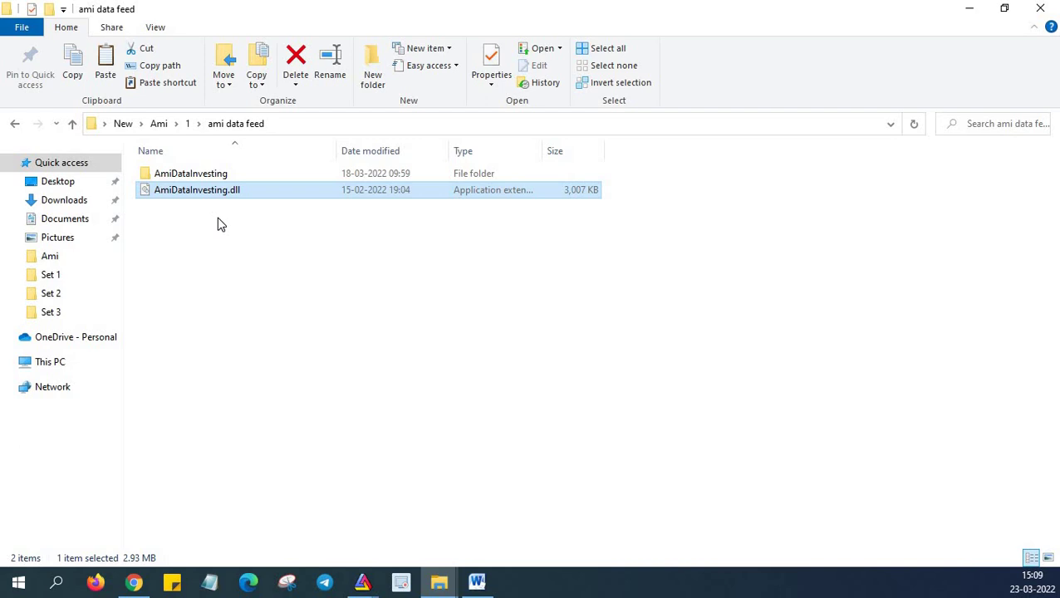
key(alt+Tab)
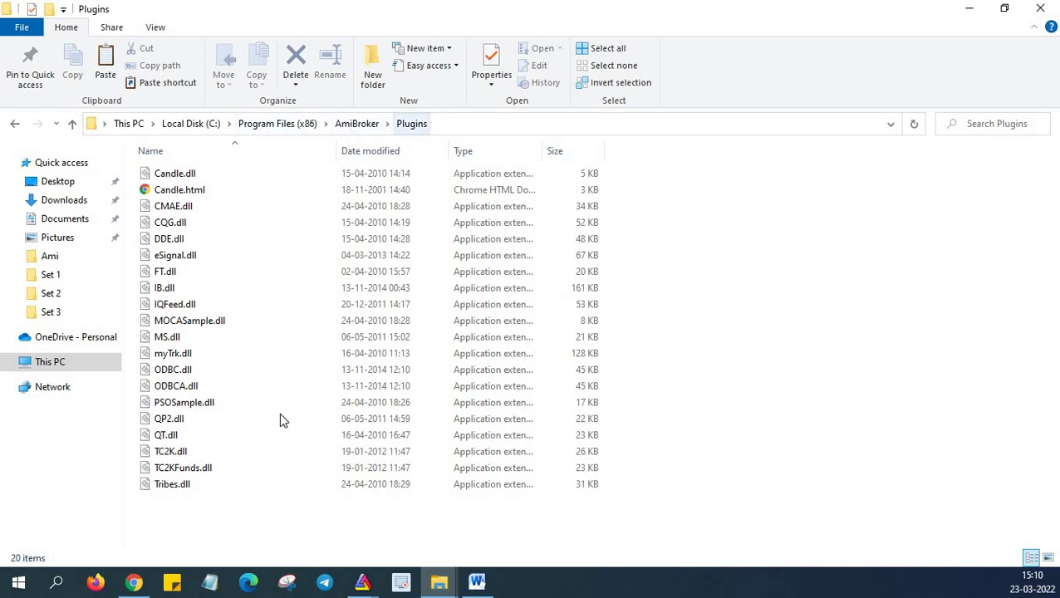
key(ctrl+v)
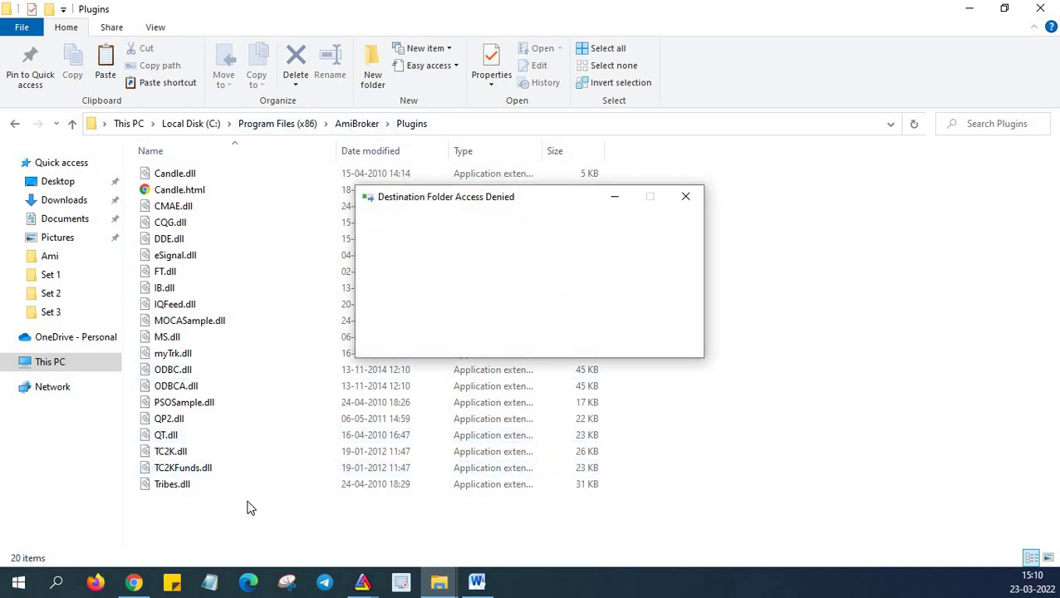
click(423, 302)
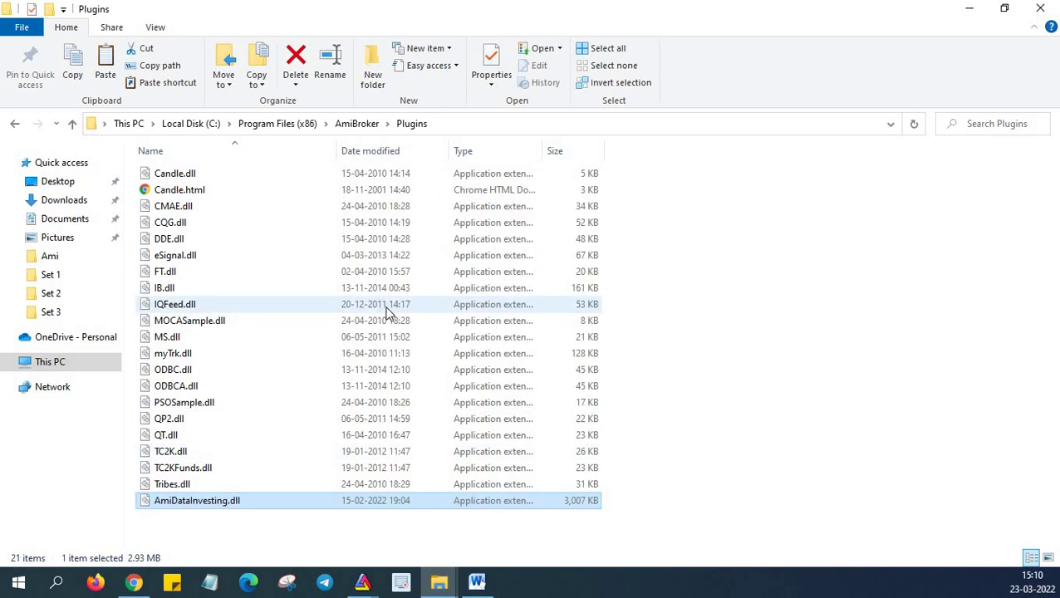
Bring AmiBroker to the front and start a new database via File > New > Database.
click(372, 587)
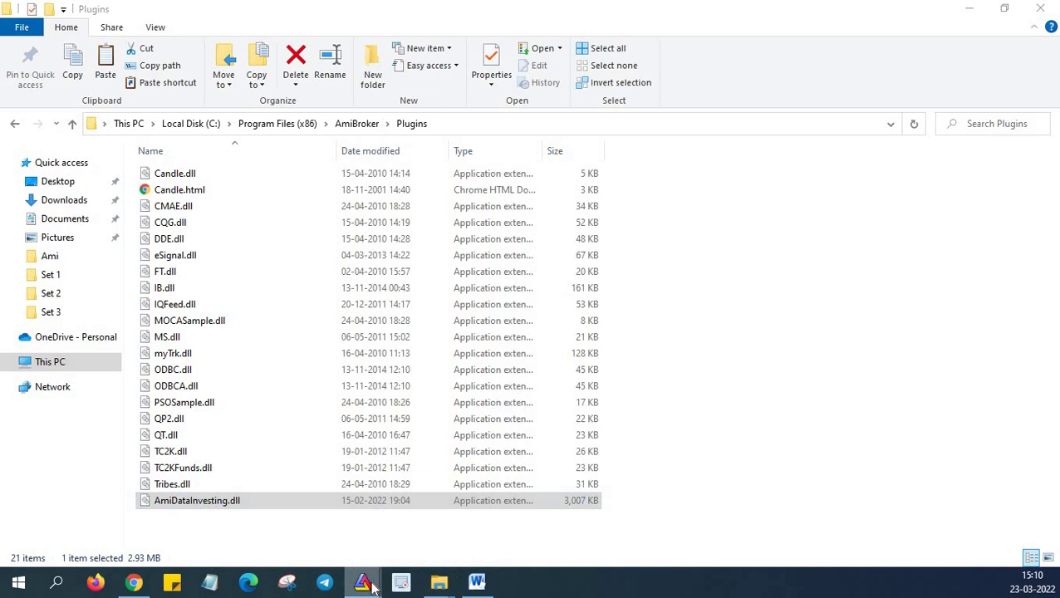
right_click(372, 587)
click(315, 504)
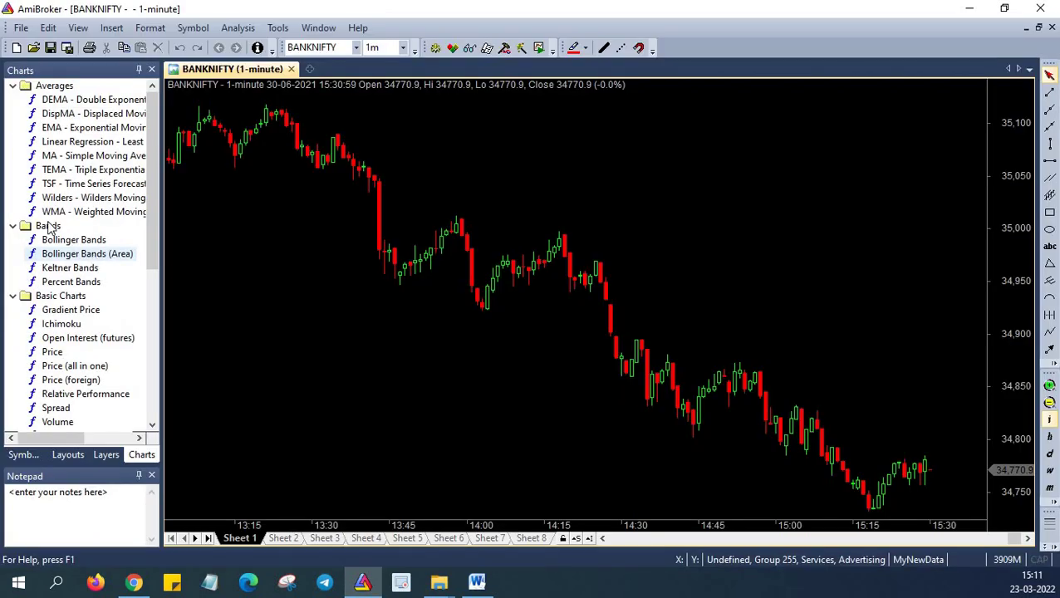
click(21, 28)
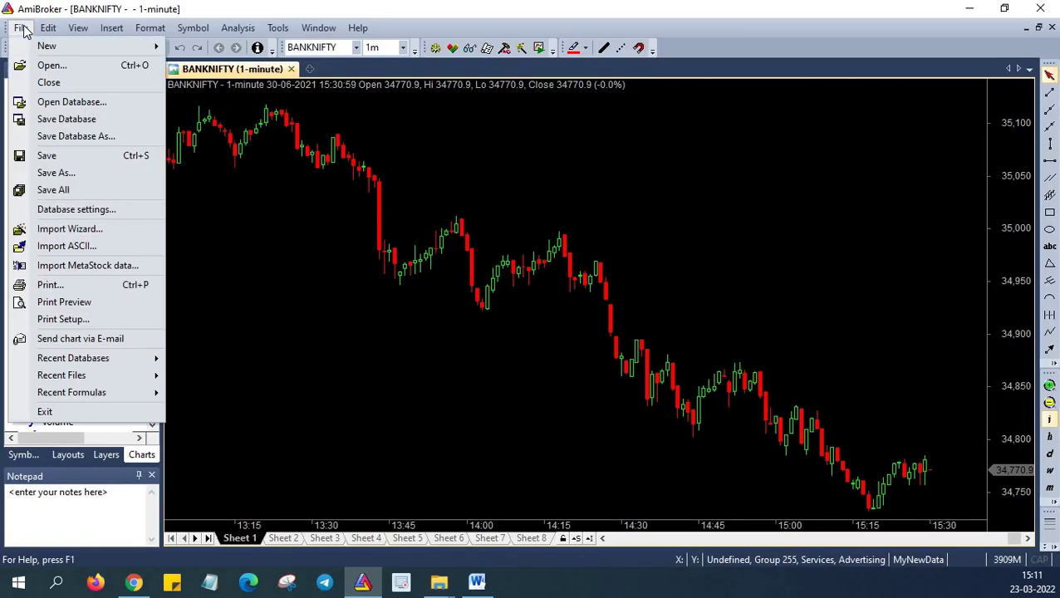
click(20, 29)
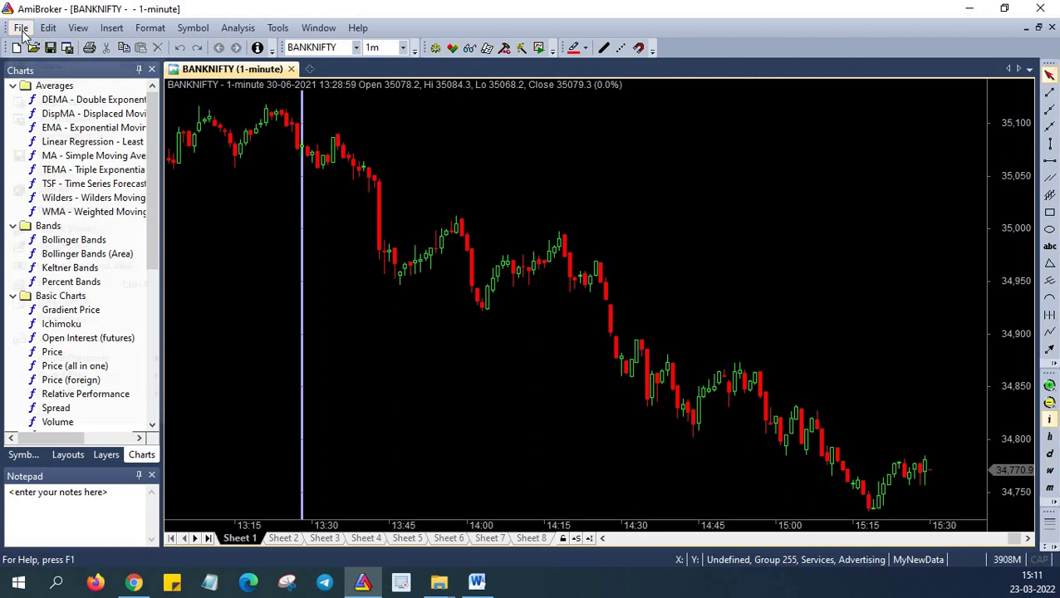
click(20, 28)
mouse_move(34, 46)
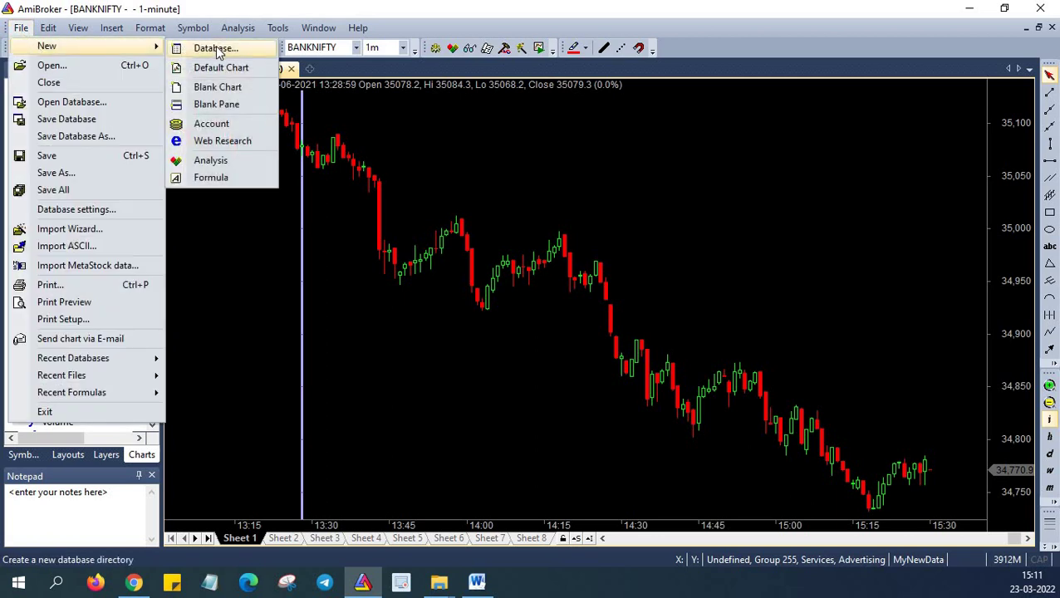
click(216, 49)
Create the LiveDataFeed folder, using the Investing.com plugin as data source with 100 bars.
click(556, 212)
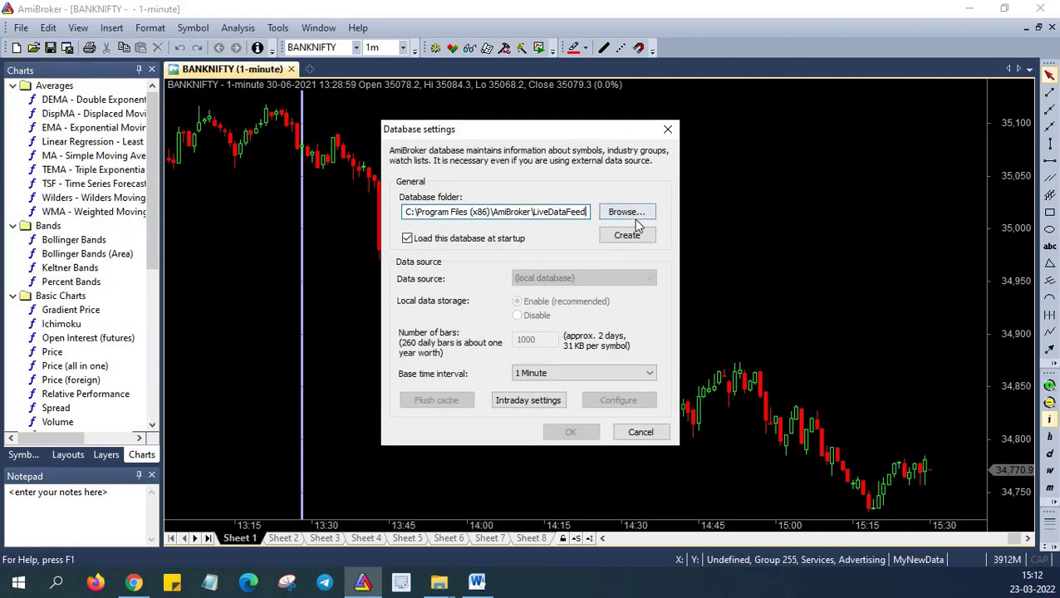
click(621, 235)
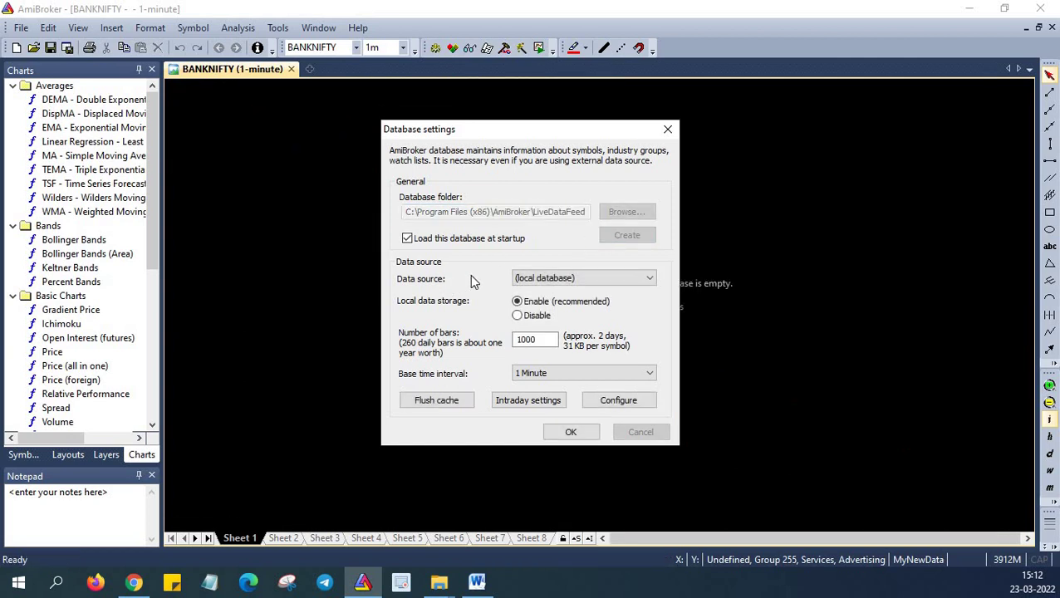
click(542, 283)
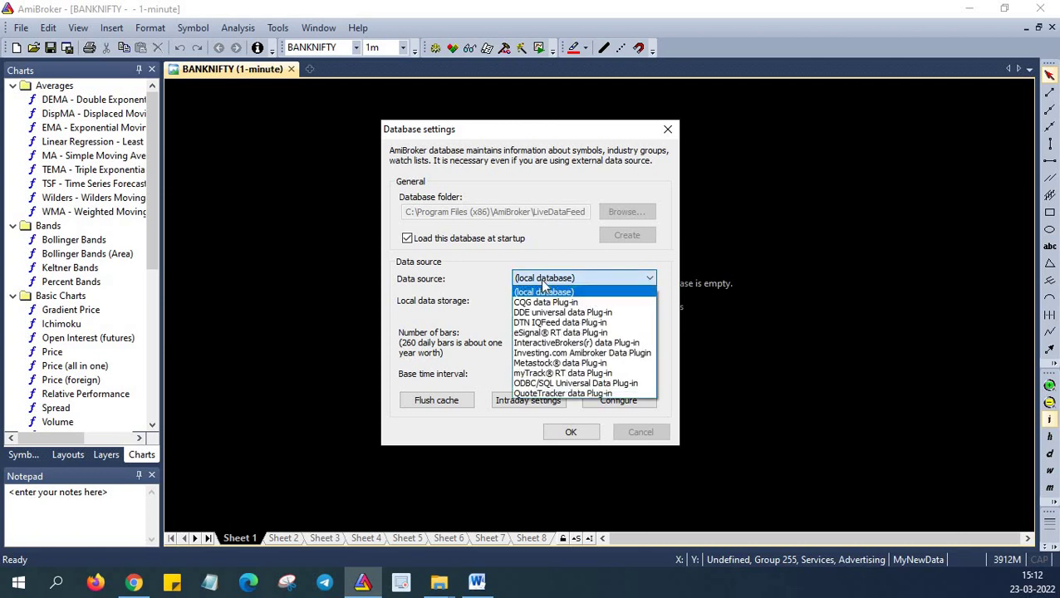
click(547, 353)
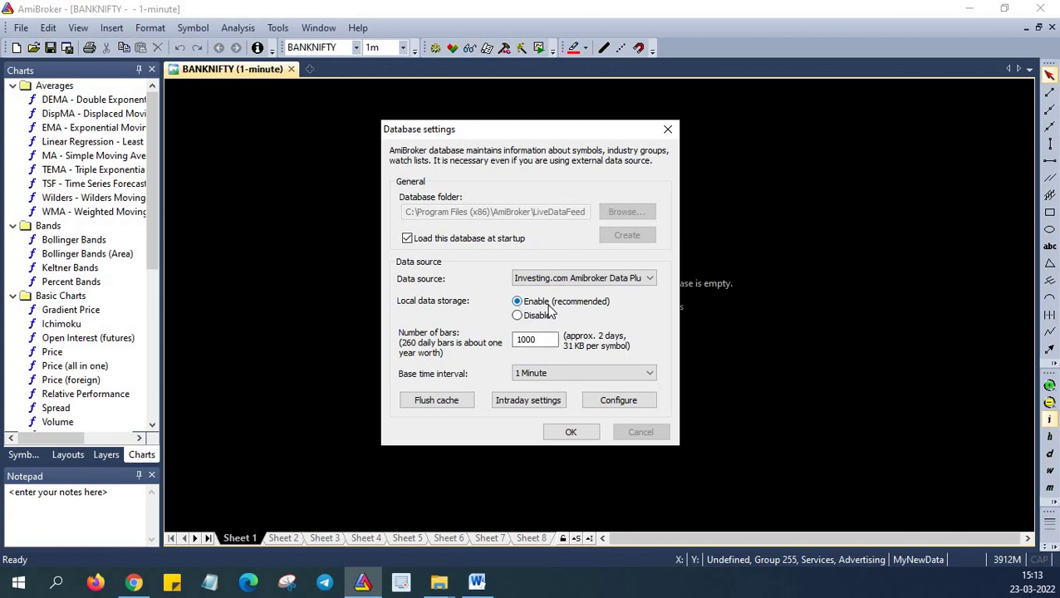
click(537, 340)
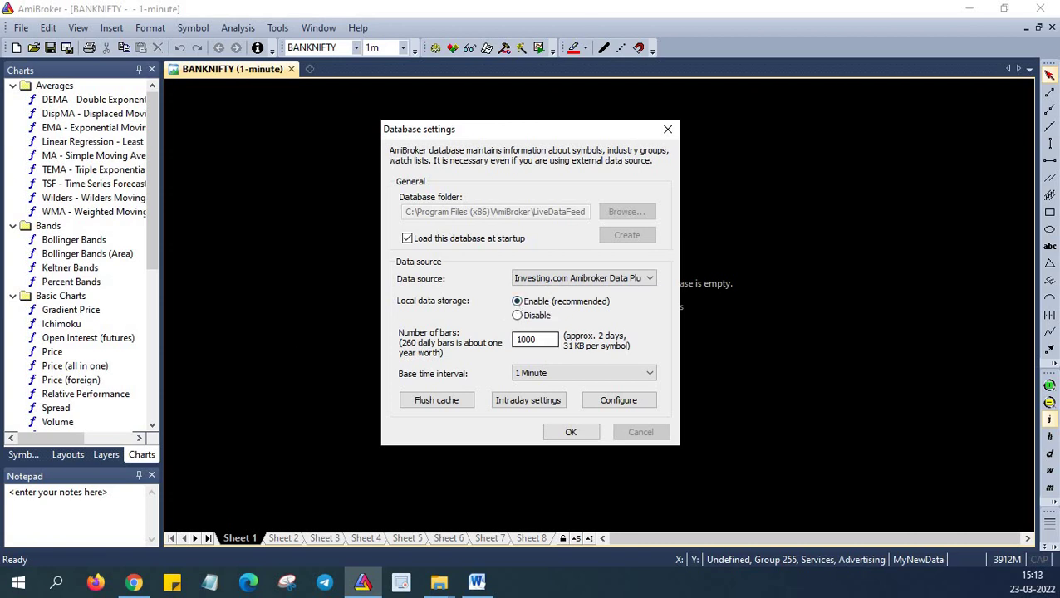
click(538, 340)
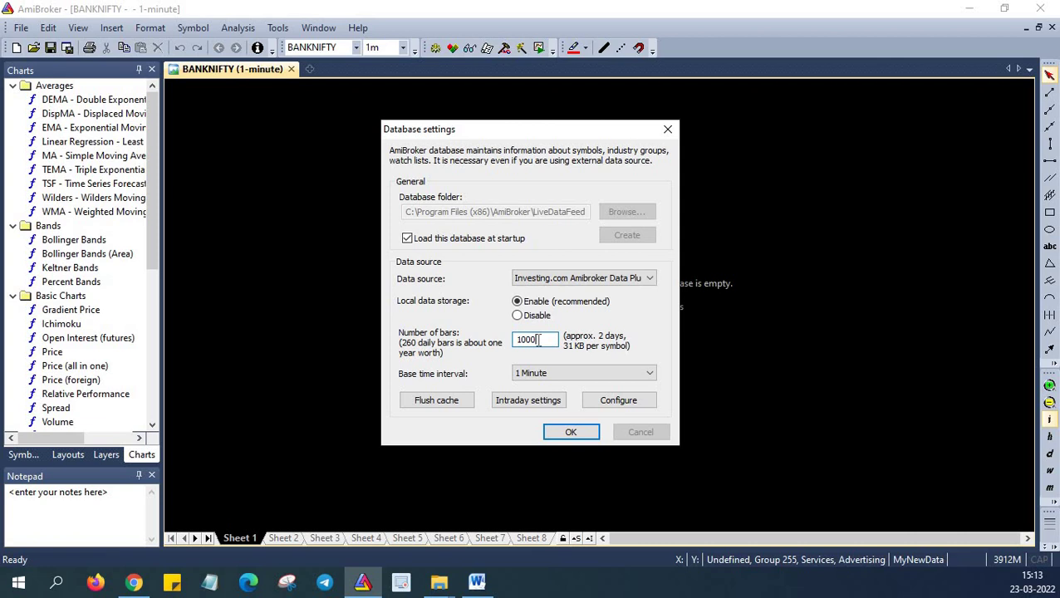
key(BackSpace)
click(527, 279)
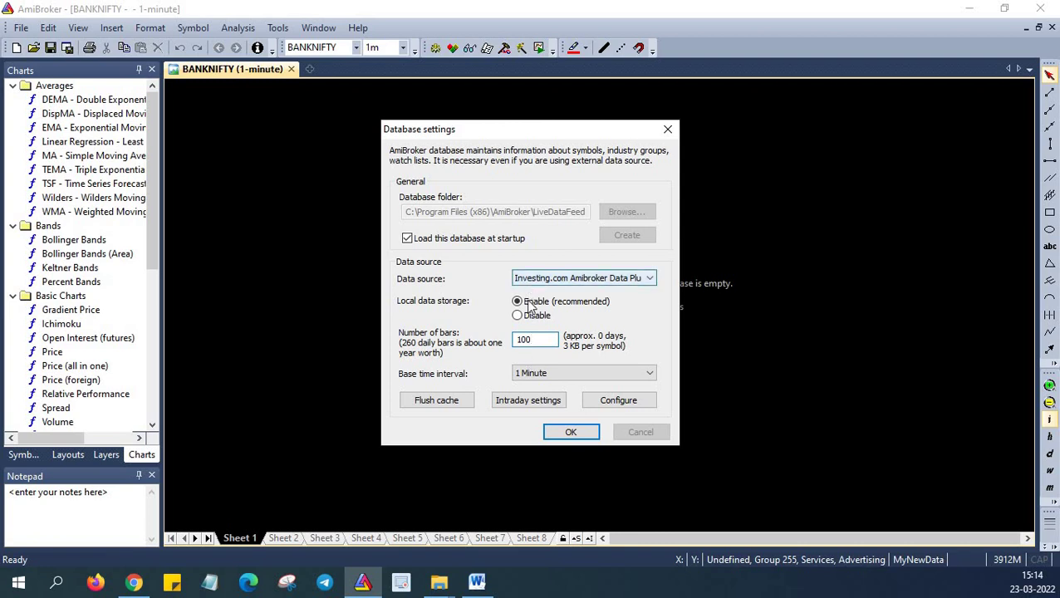
Confirm the database settings and import the 50 symbols from 'NSEI - Nifty 50.csv'.
click(568, 432)
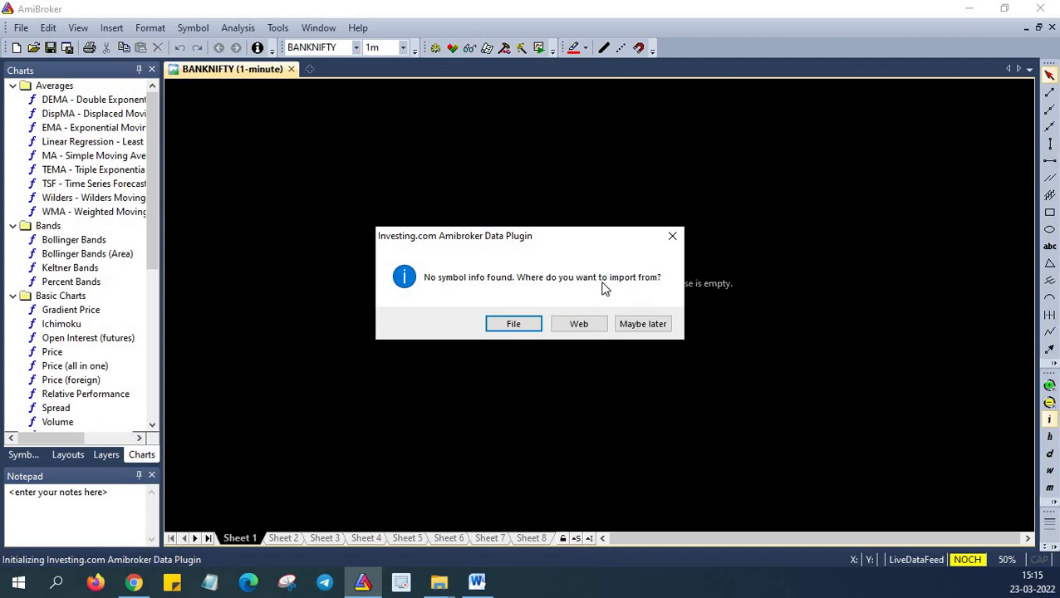
click(516, 324)
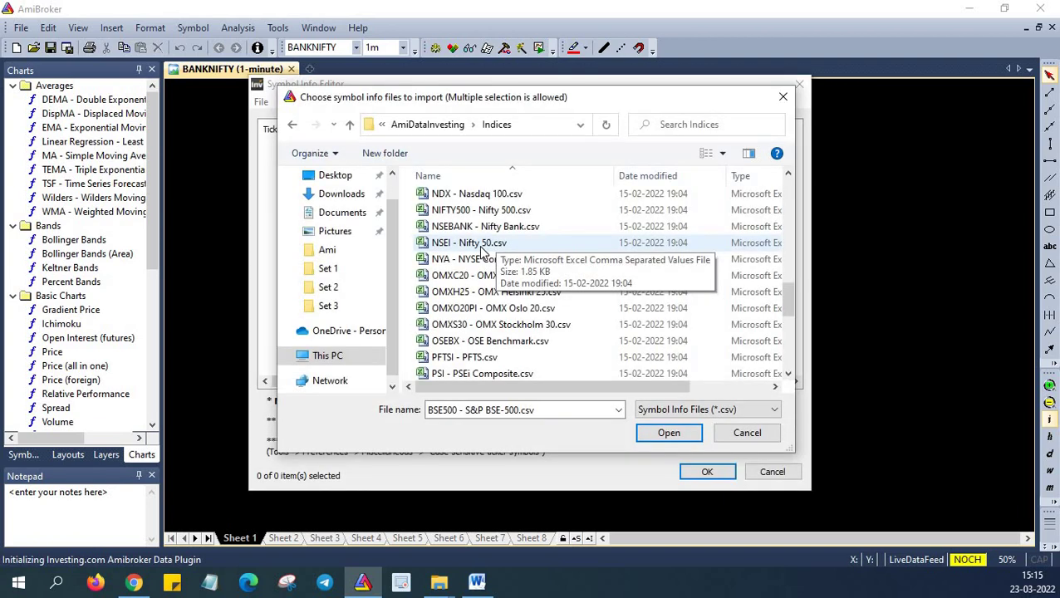
click(481, 245)
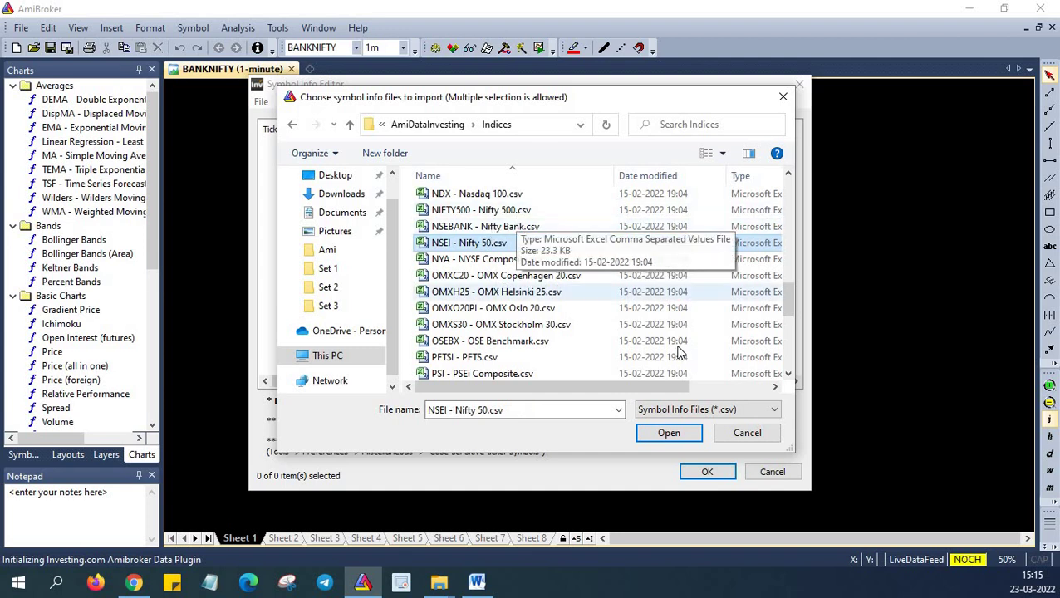
key(Return)
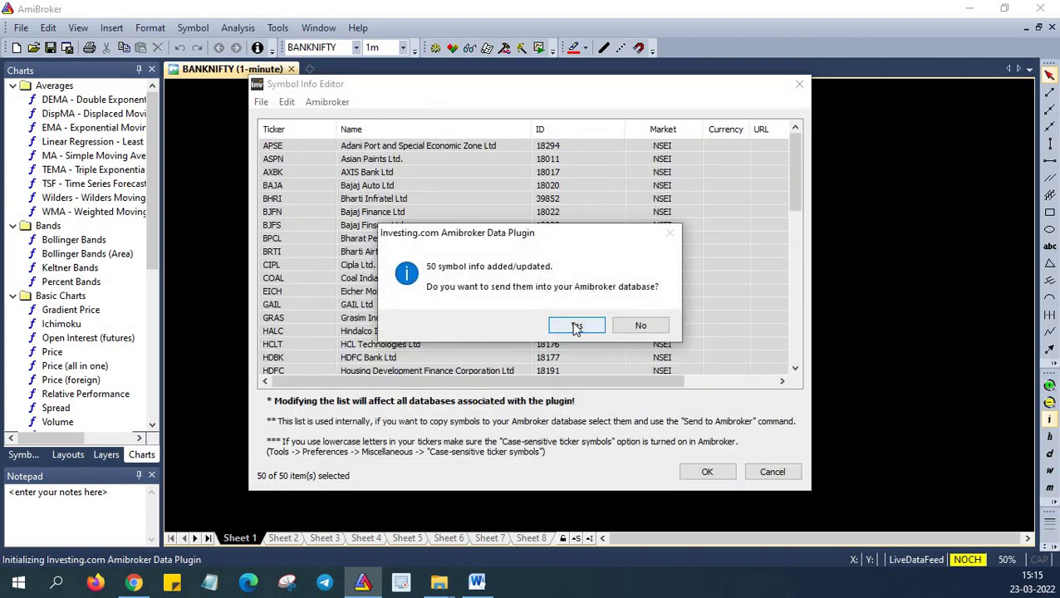
click(576, 327)
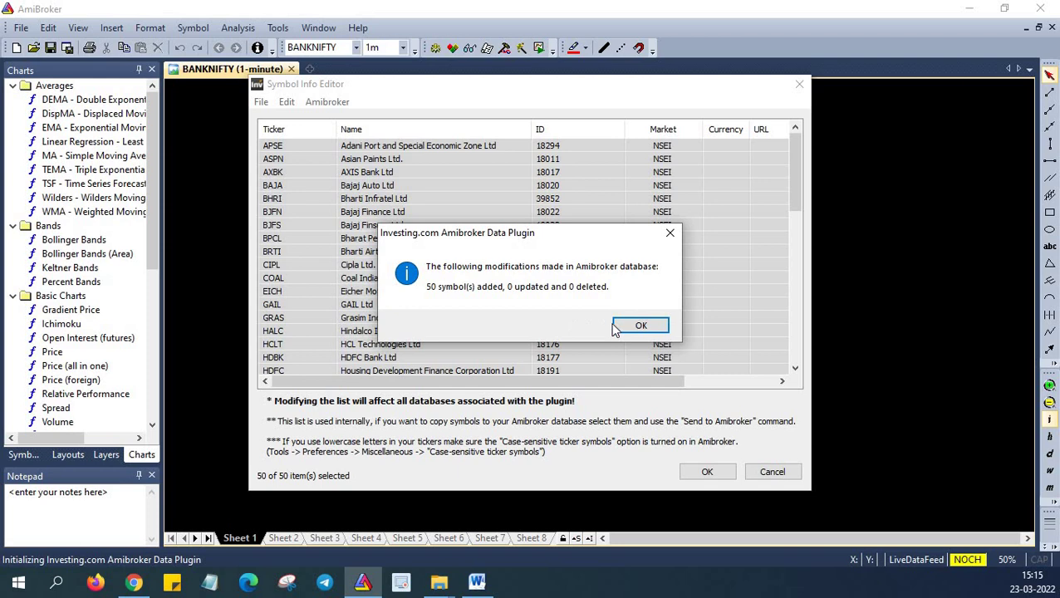
click(631, 328)
Chart Axis Bank (AXBK) from the symbol list.
click(355, 47)
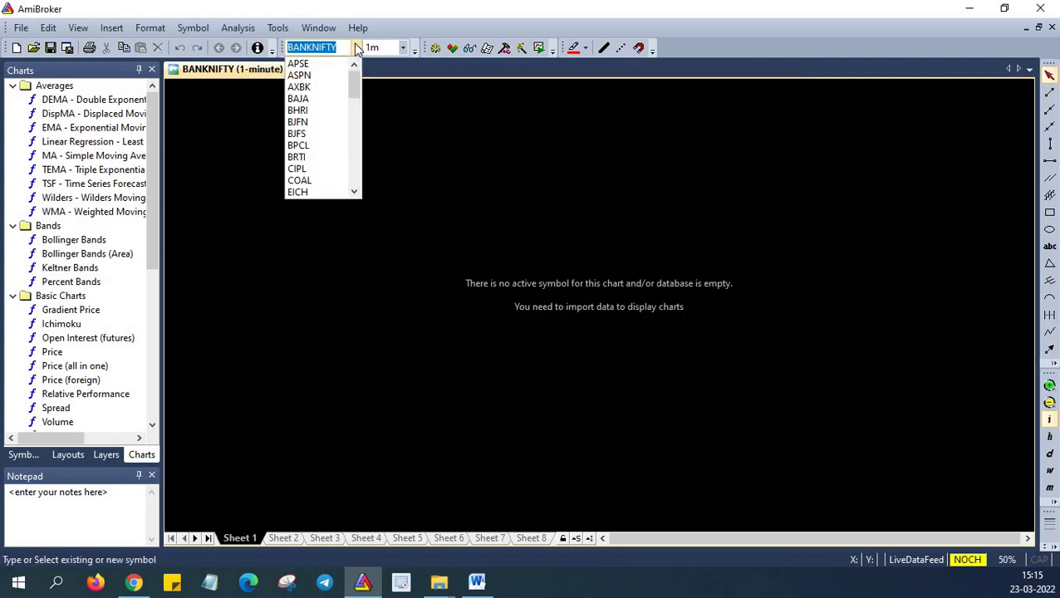
click(326, 88)
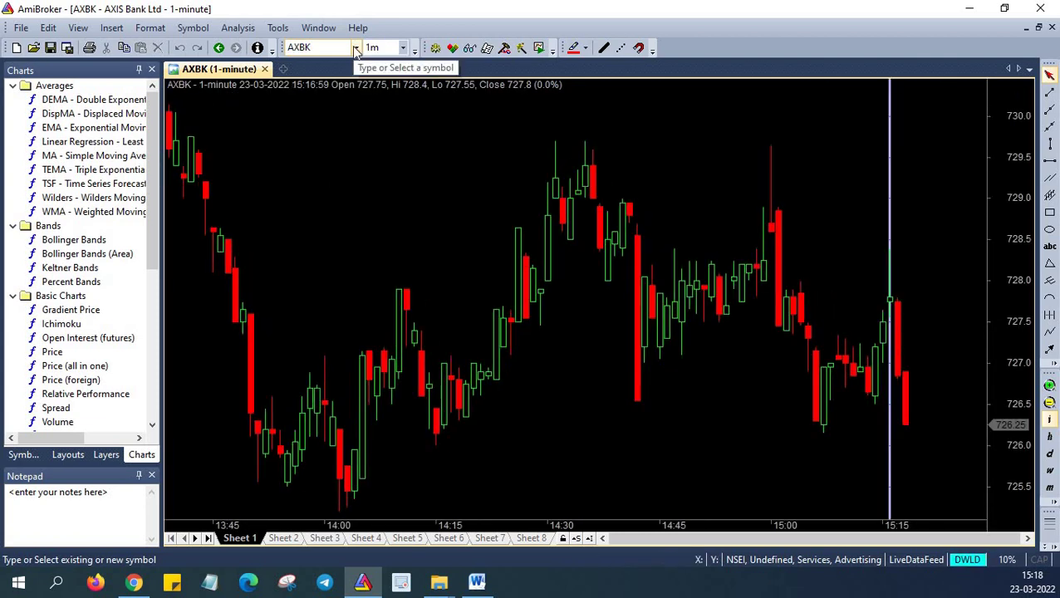
click(355, 48)
click(359, 86)
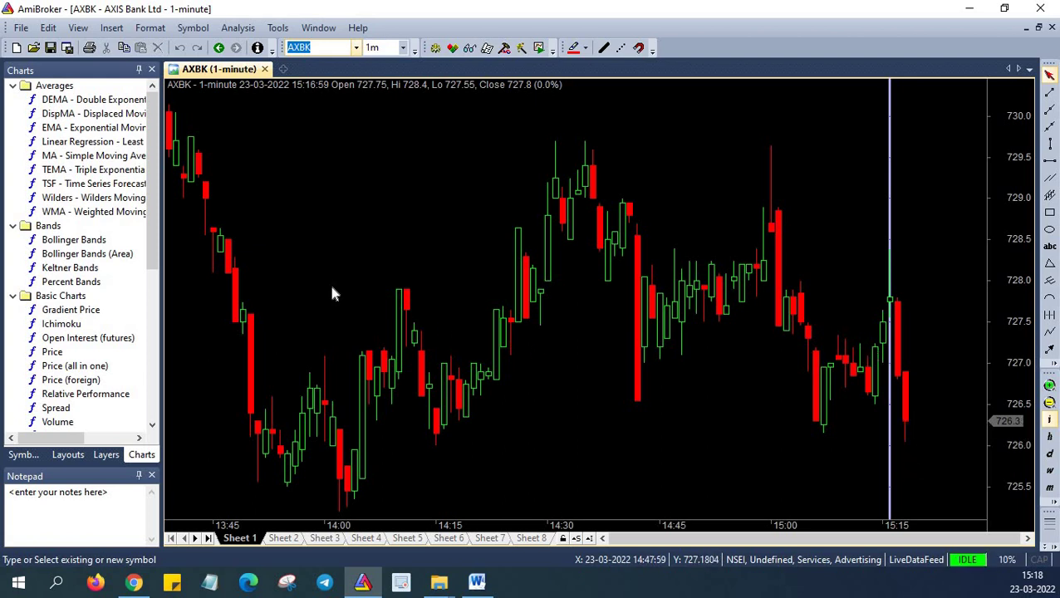
Step through BHRI and BJFN to the Bajaj Finserv (BJFS) 1-minute chart.
key(Down)
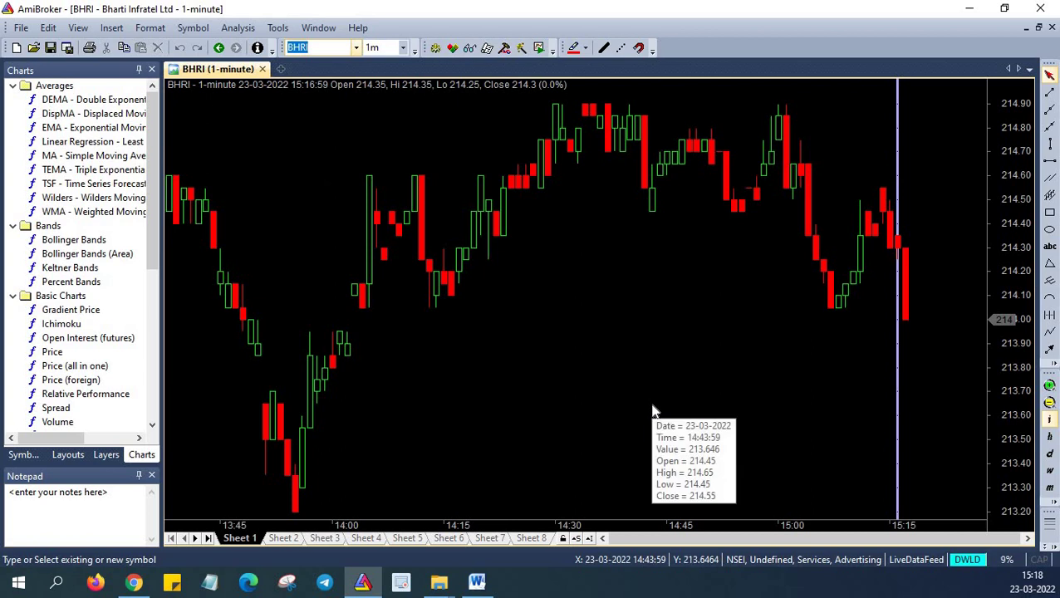
key(Down)
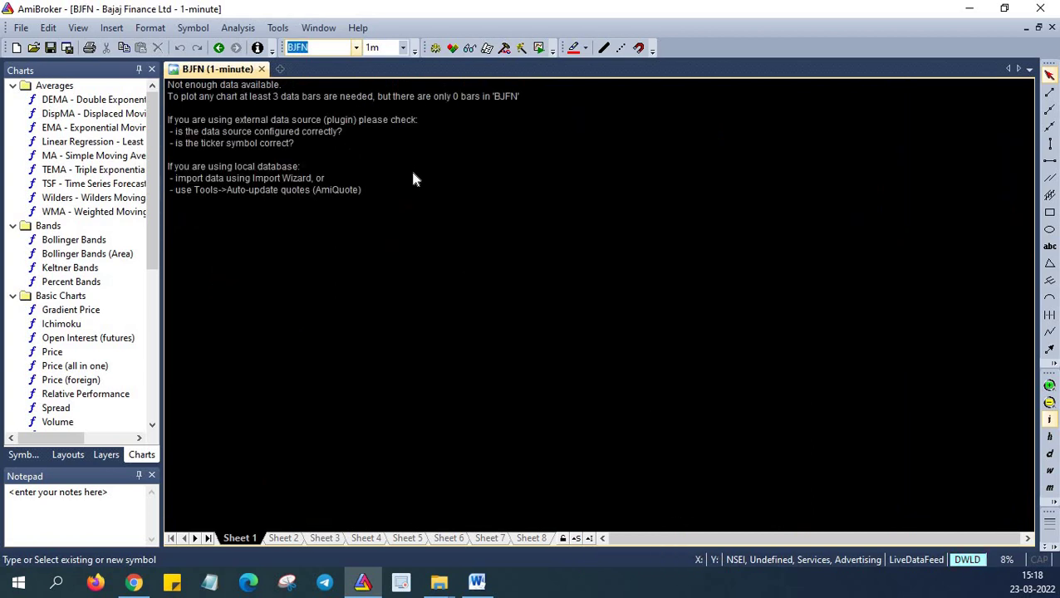
key(Down)
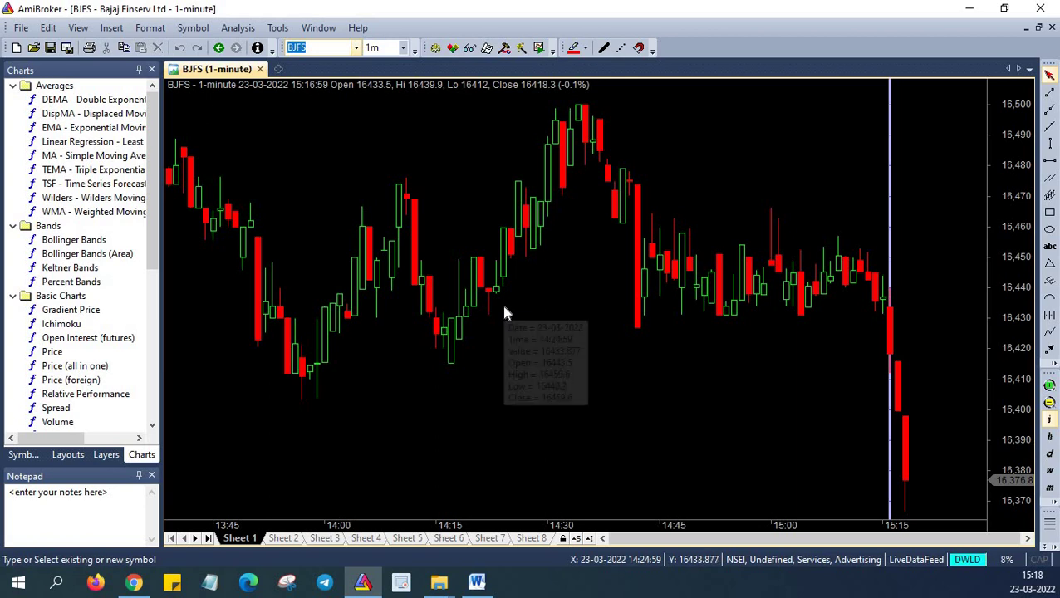
mouse_move(719, 203)
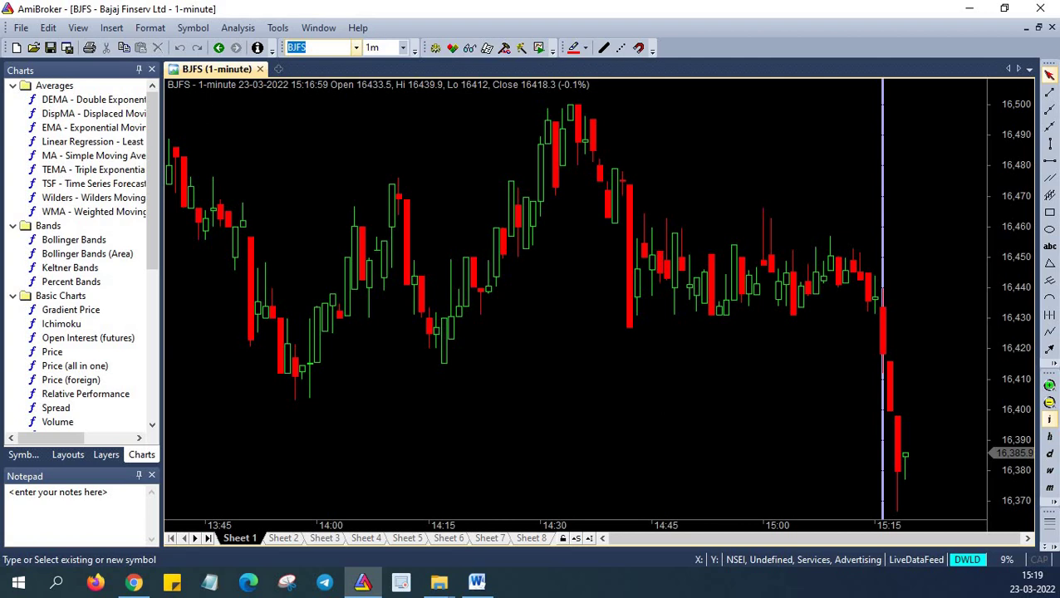
key(alt+Tab)
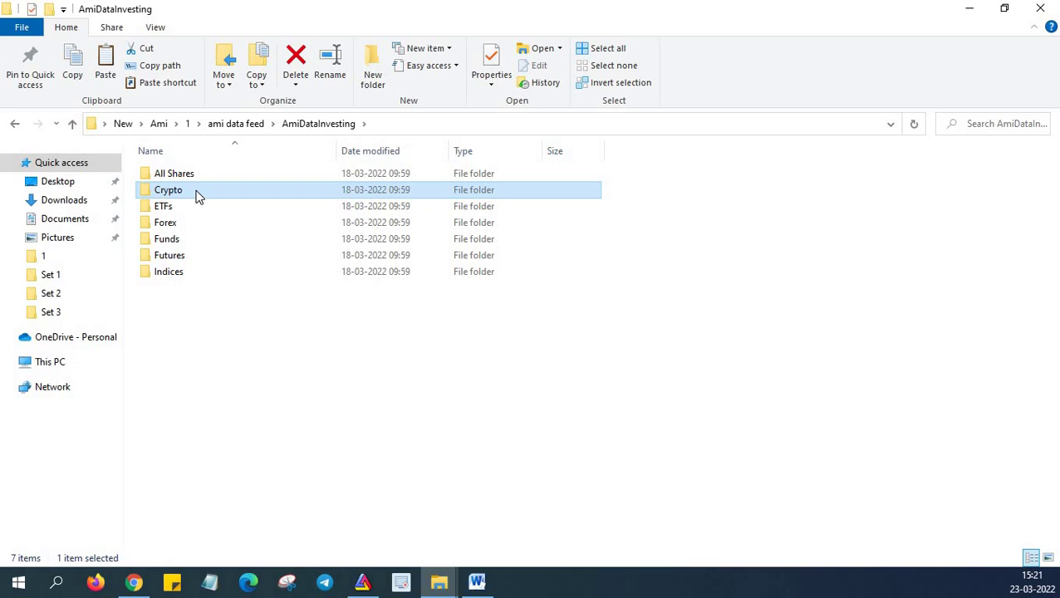
key(alt+Tab)
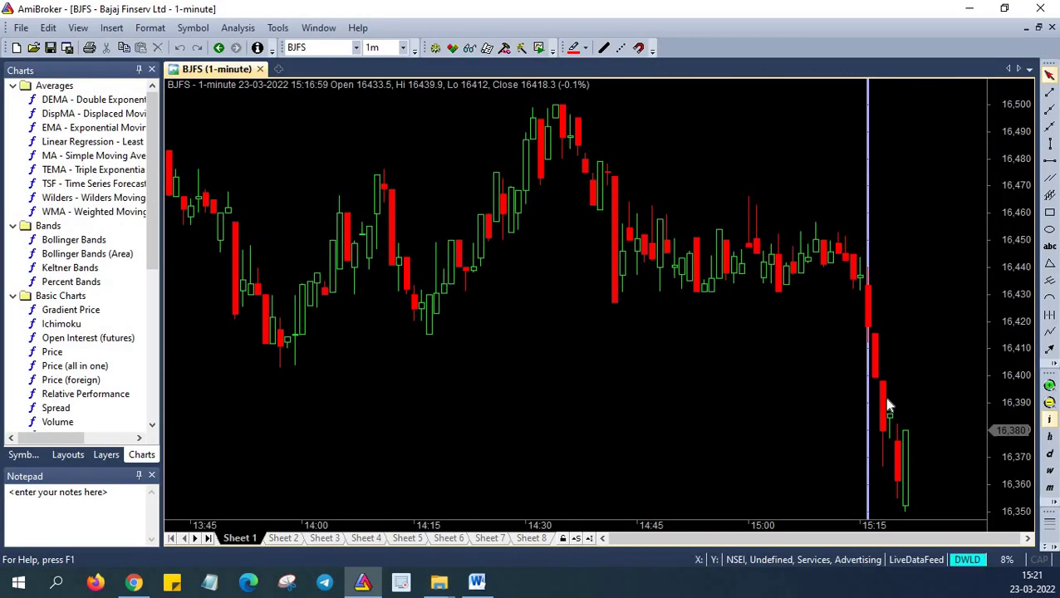
Chart Yes Bank (YESB) from the symbol list, then switch the chart to TCS.
click(356, 48)
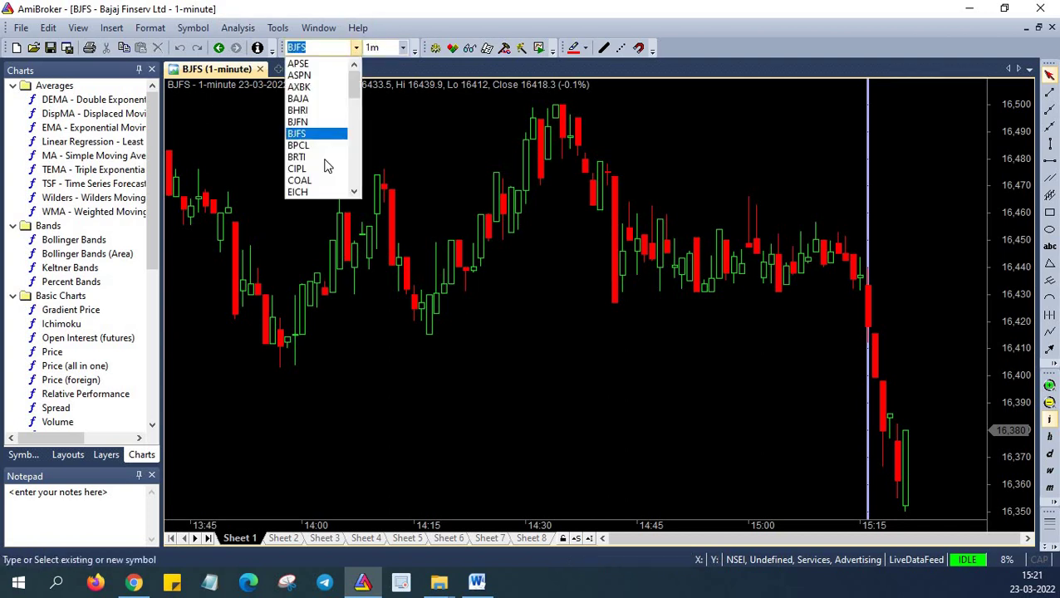
scroll(325, 166, down, 15)
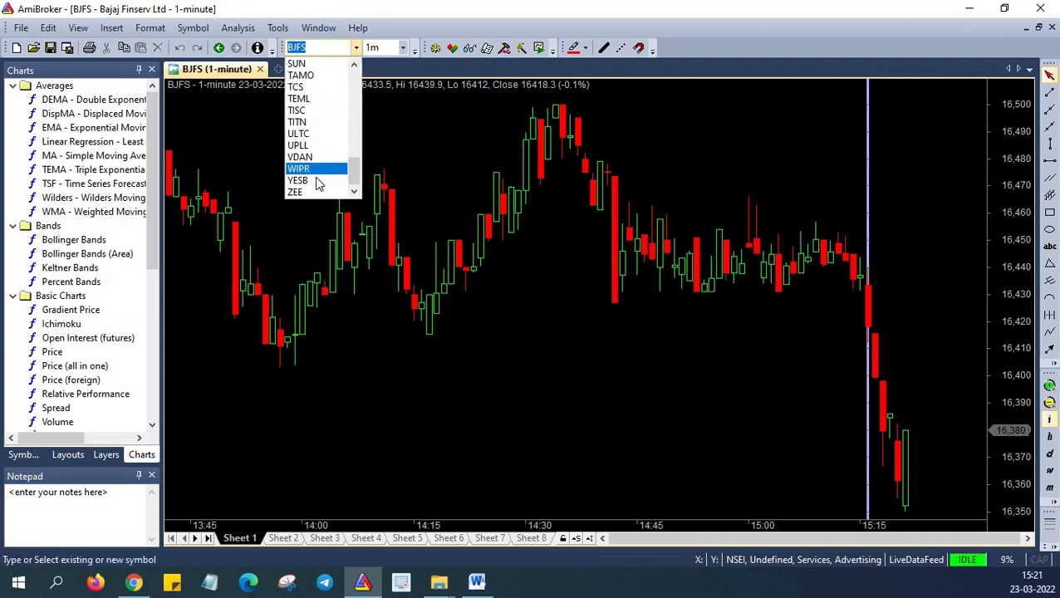
click(315, 181)
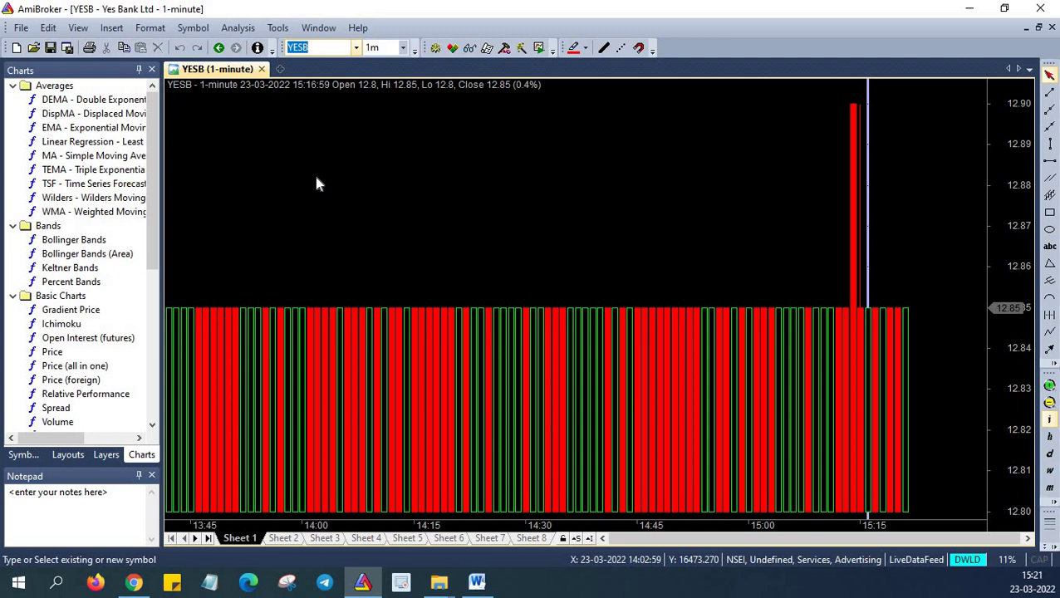
text(TCS)
key(Return)
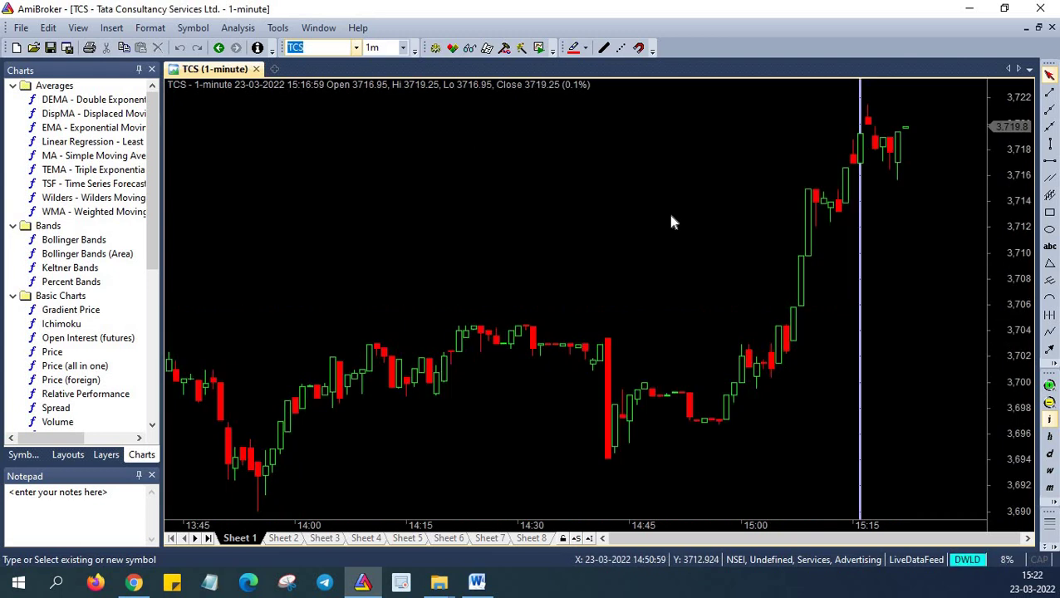